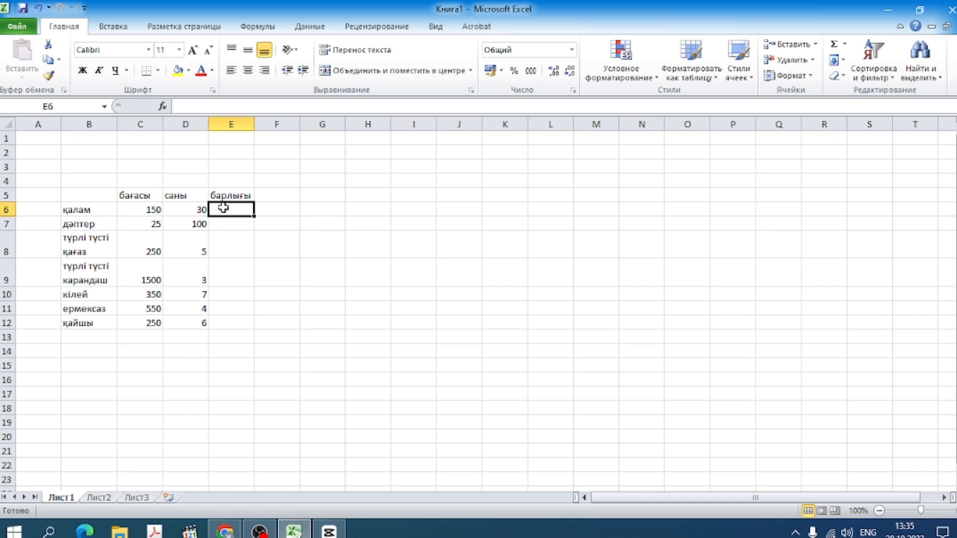
Enter the formula =C6*D6 in the total cell E6 and fill it down through E12.
type("=")
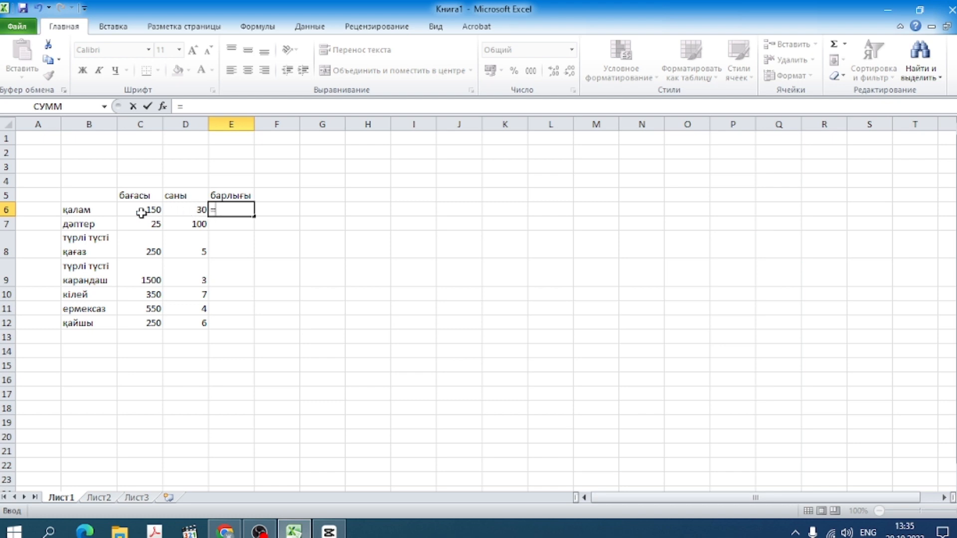
left_click(128, 208)
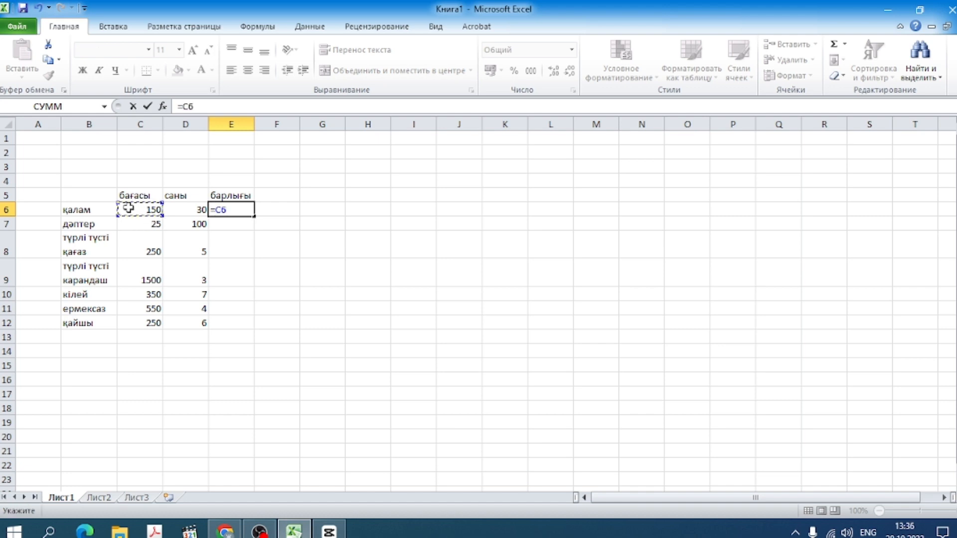
type("*")
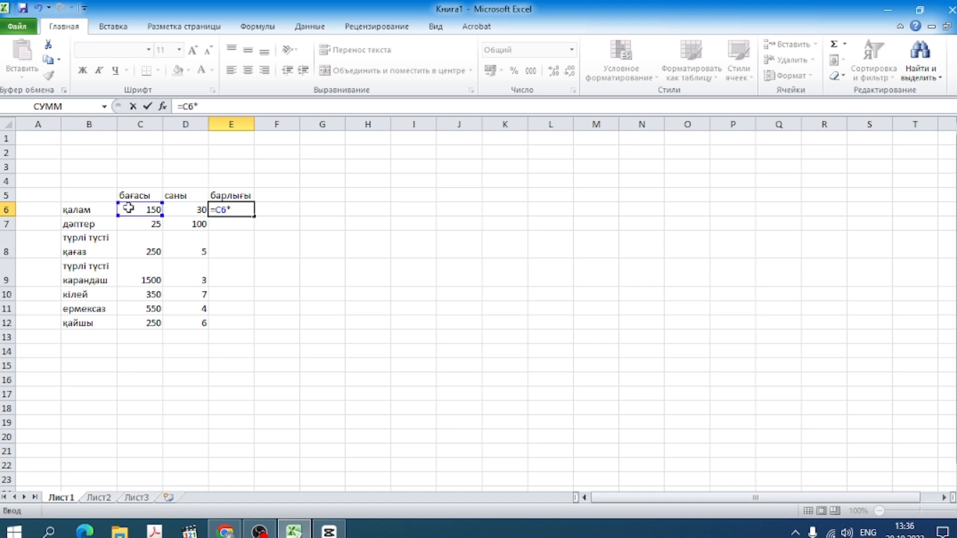
left_click(176, 206)
key("Return")
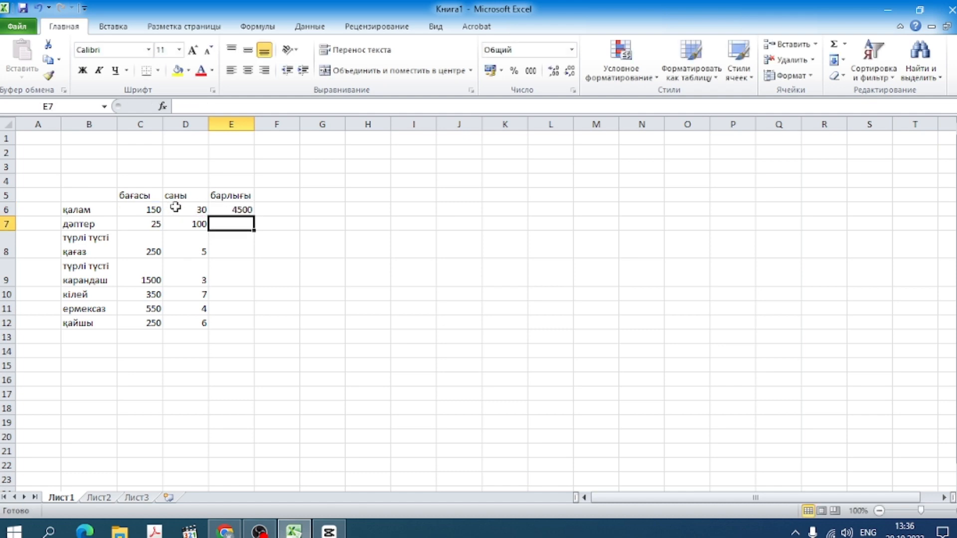
left_click(230, 208)
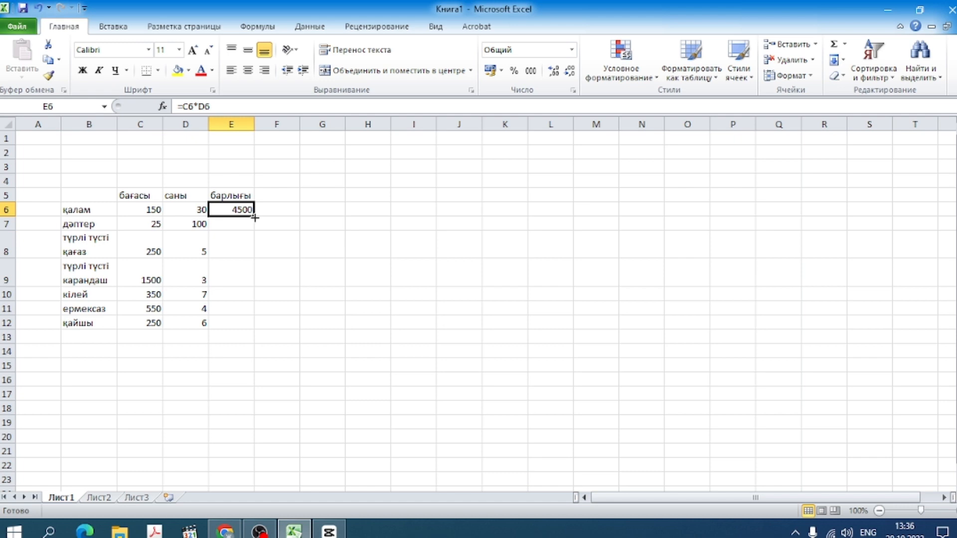
left_click_drag(255, 217, 254, 332)
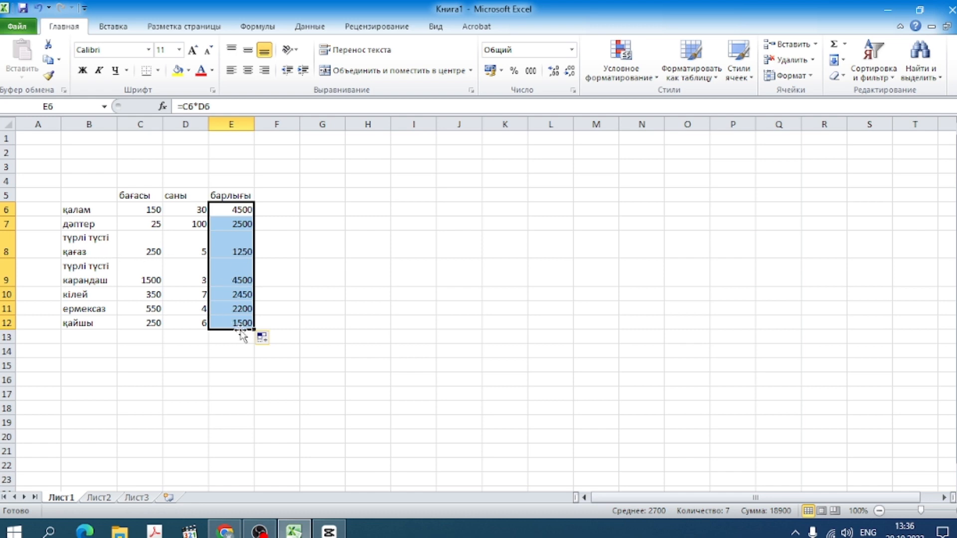
left_click(270, 332)
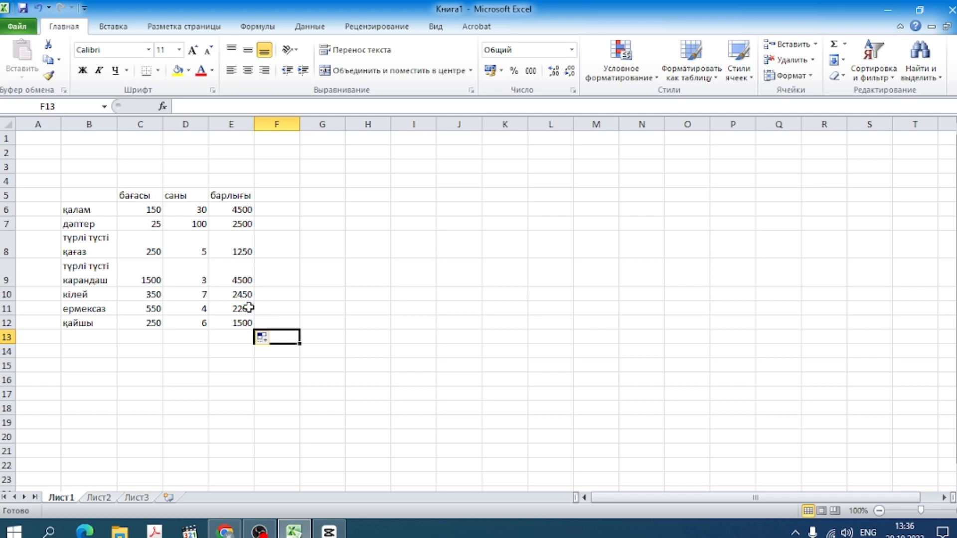
Clear the total formulas from cells E6 to E11.
left_click(242, 224)
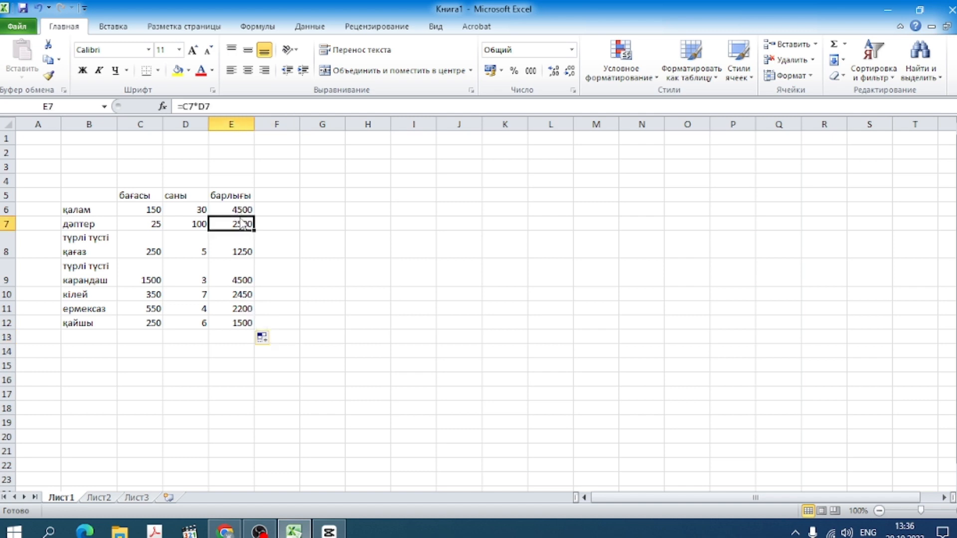
key("Delete")
left_click(241, 209)
key("Delete")
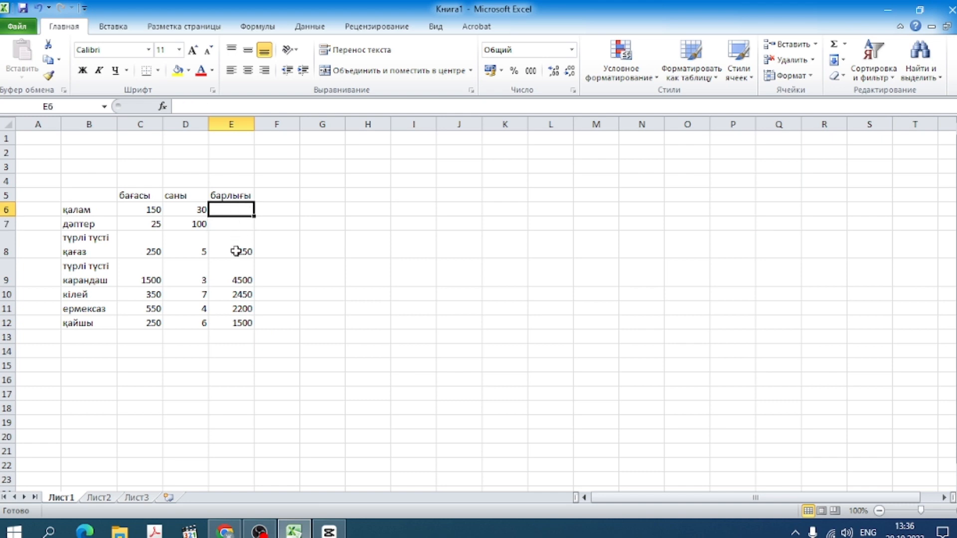
left_click(236, 251)
key("Delete")
left_click(239, 279)
key("Delete")
left_click(242, 294)
key("Delete")
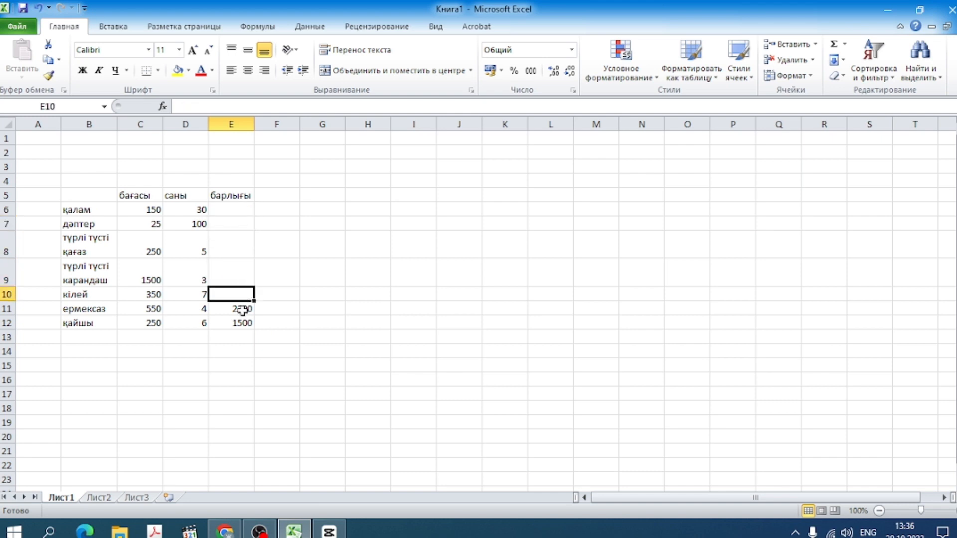
left_click(242, 308)
key("Delete")
left_click(243, 325)
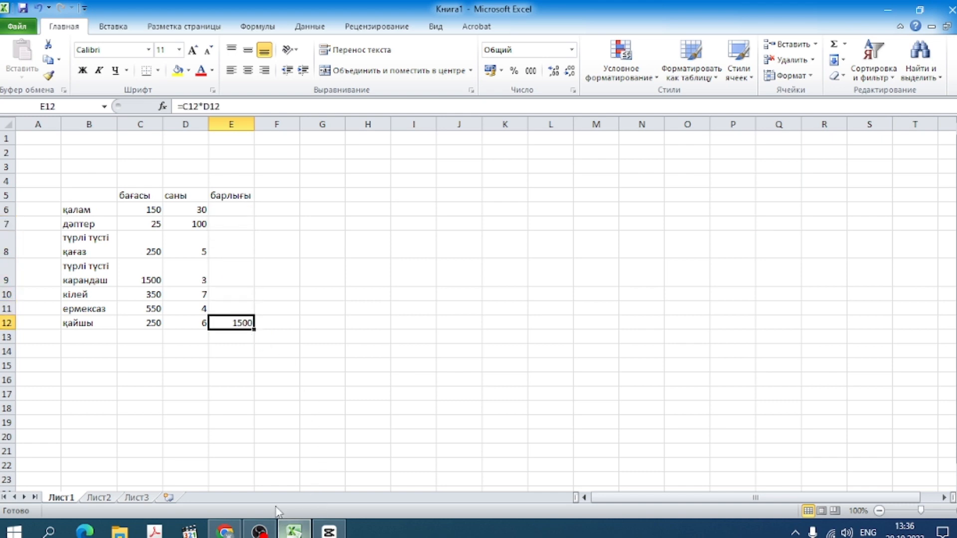
Enter =$C$6*D6 in E6 with an absolute price reference and fill it down through E12.
left_click(226, 207)
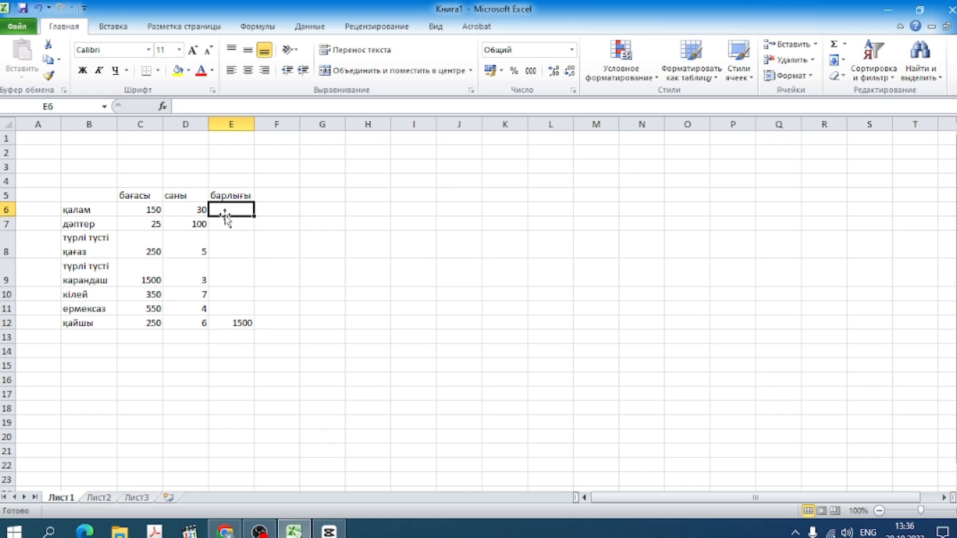
type("=")
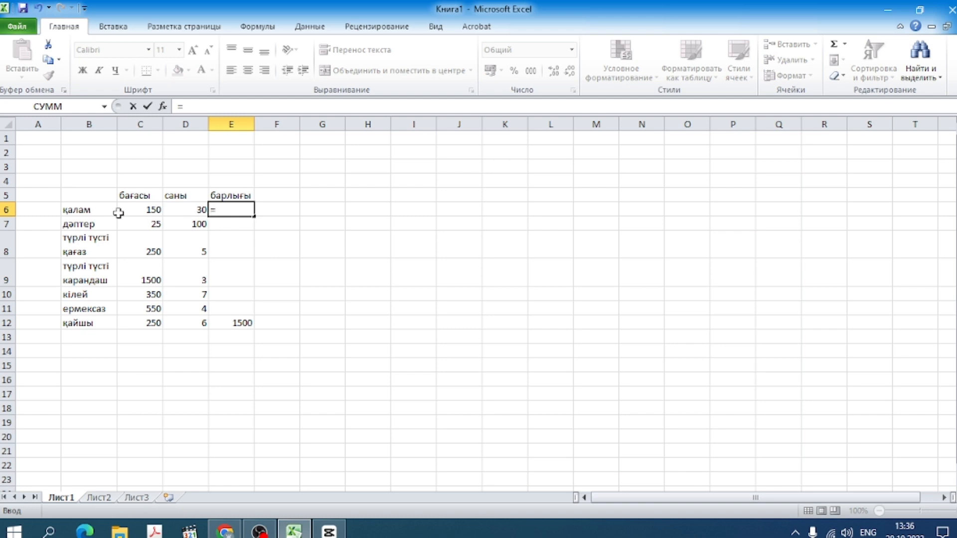
left_click(140, 209)
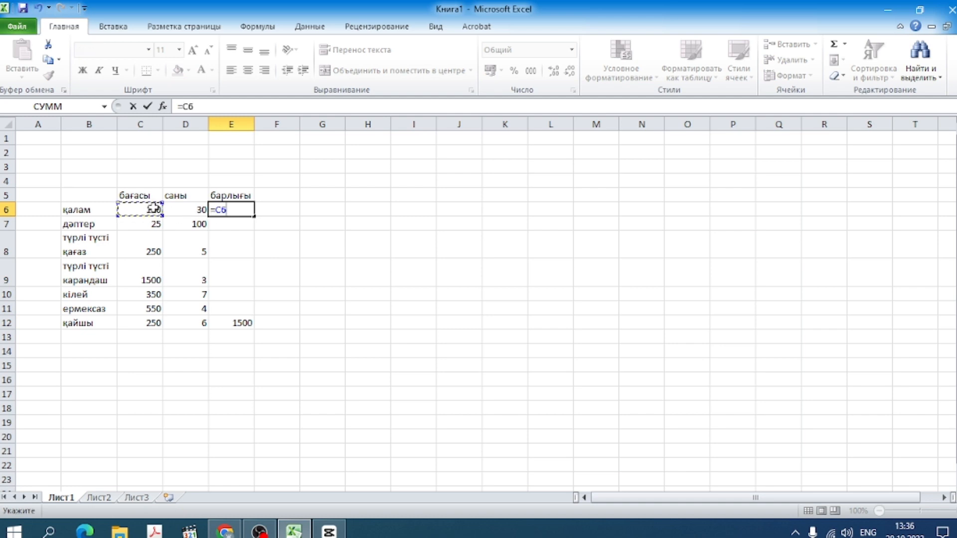
left_click(219, 208)
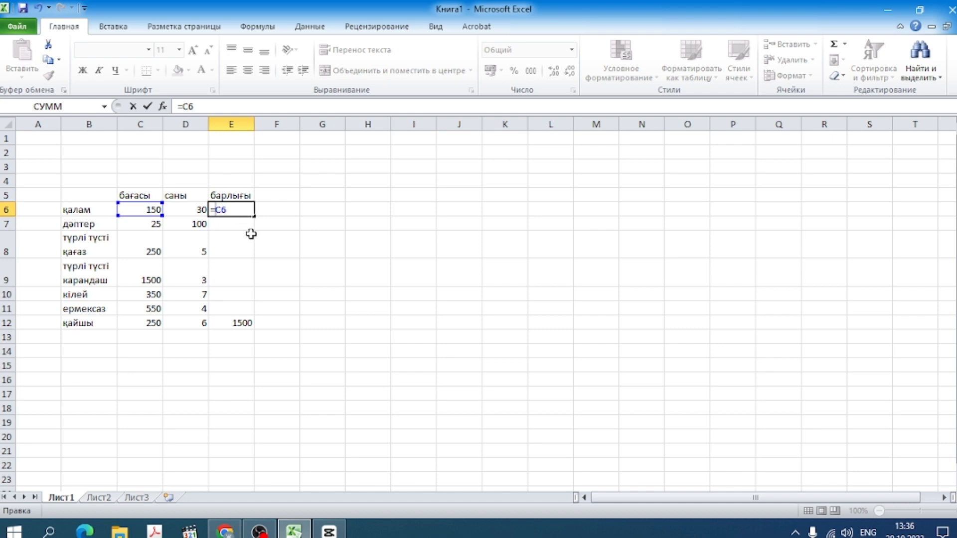
type("$")
key("Right")
type("$6*")
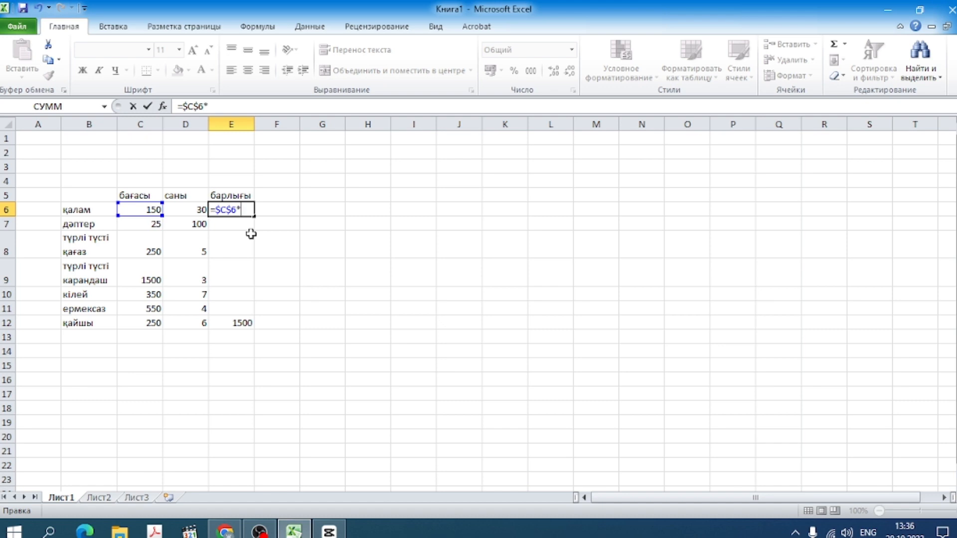
left_click(197, 212)
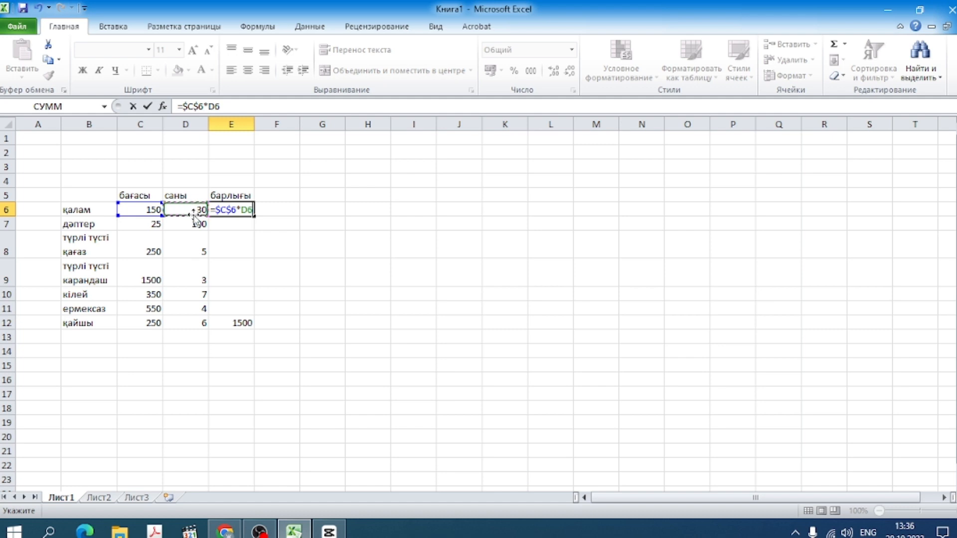
key("Return")
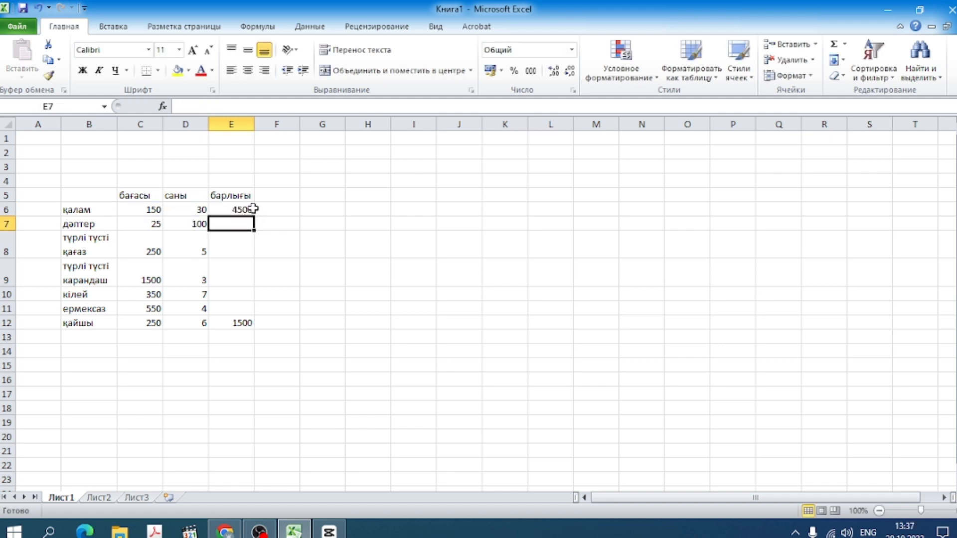
left_click(249, 209)
left_click_drag(254, 216, 252, 335)
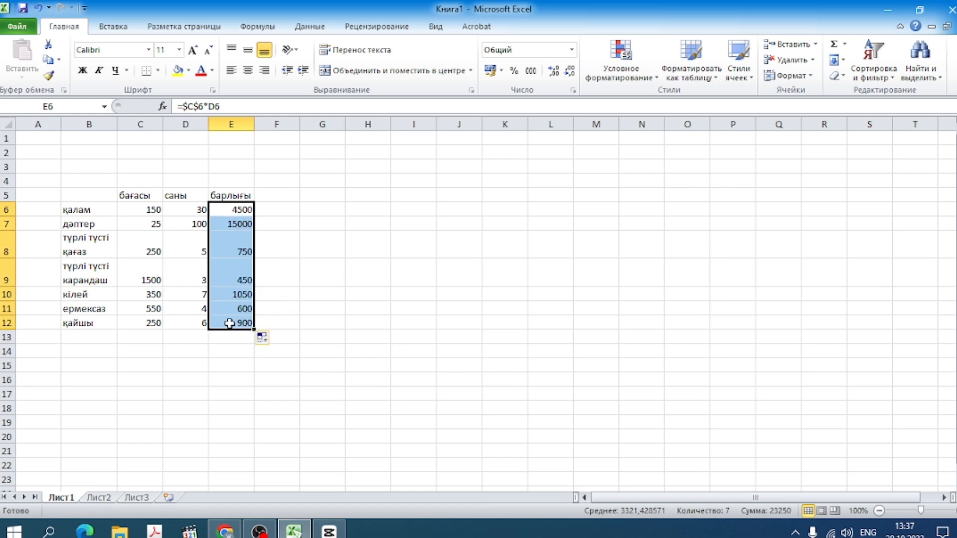
Examine the formulas filled down the totals column, comparing their references with price cell C6 and the quantity cells.
left_click(145, 209)
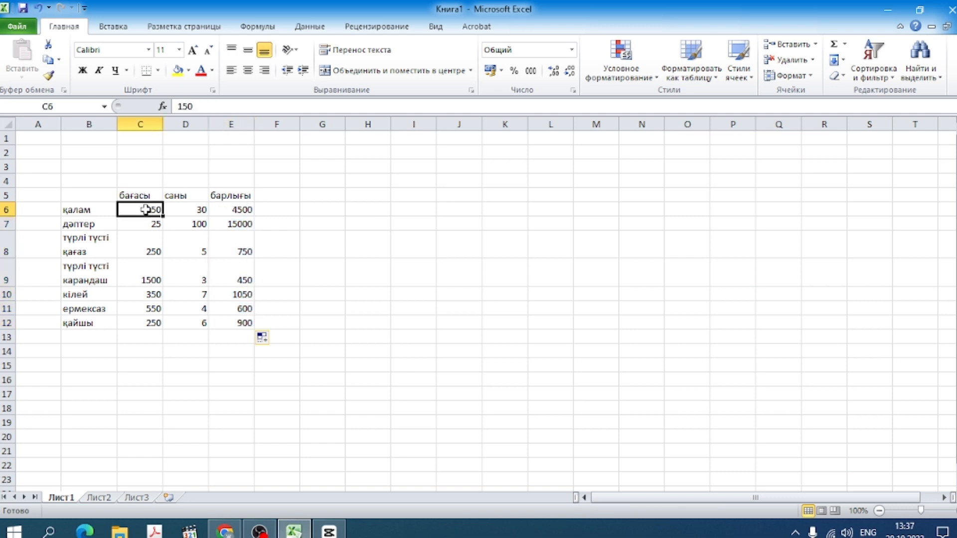
left_click(256, 224)
left_click(247, 224)
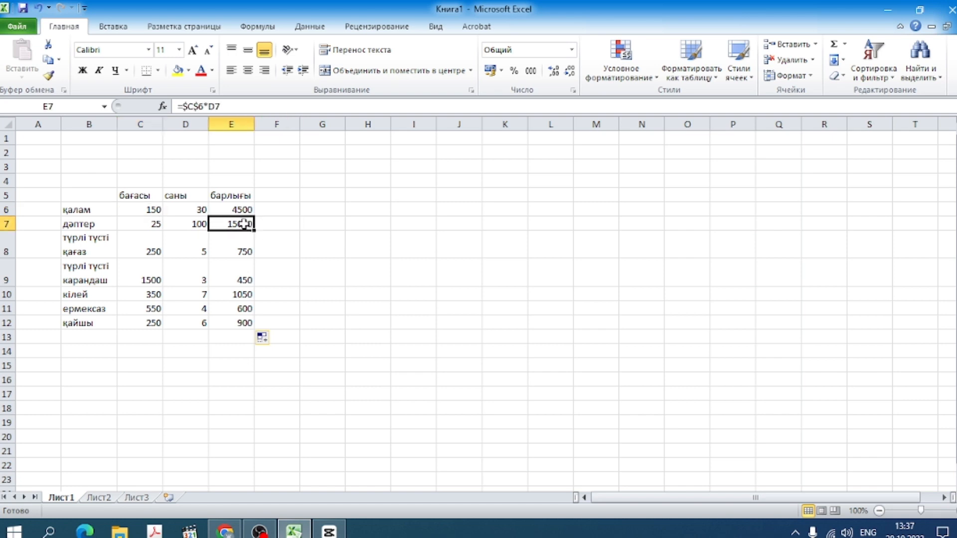
left_click(243, 281)
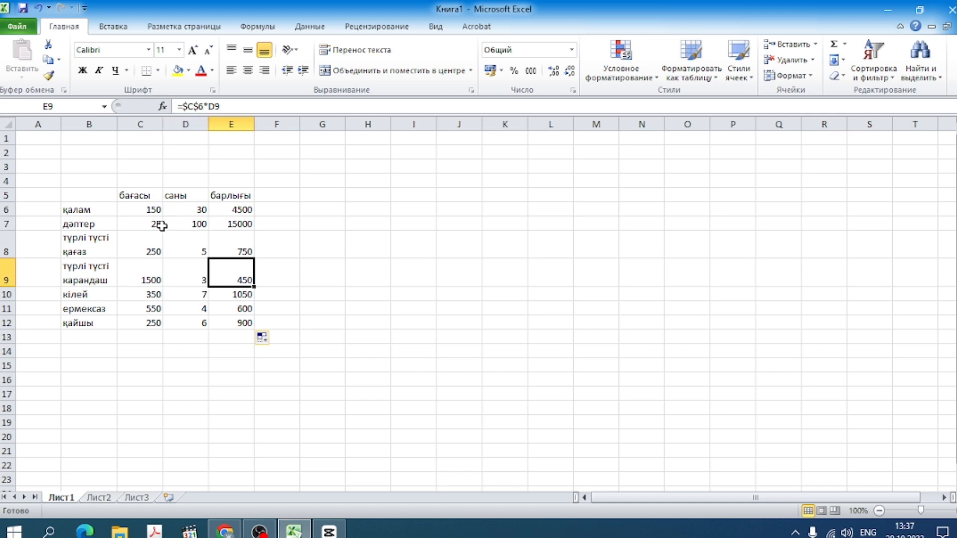
left_click(153, 211)
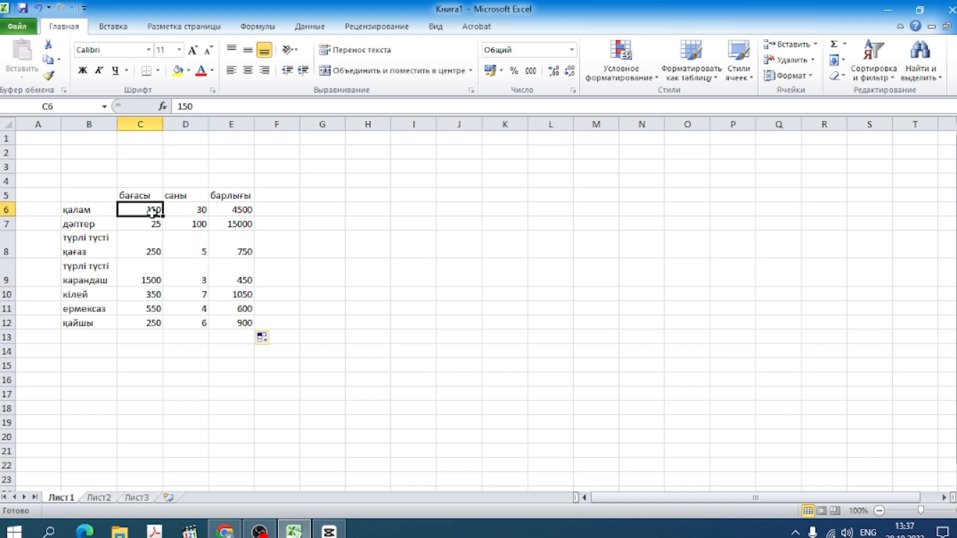
left_click(245, 226)
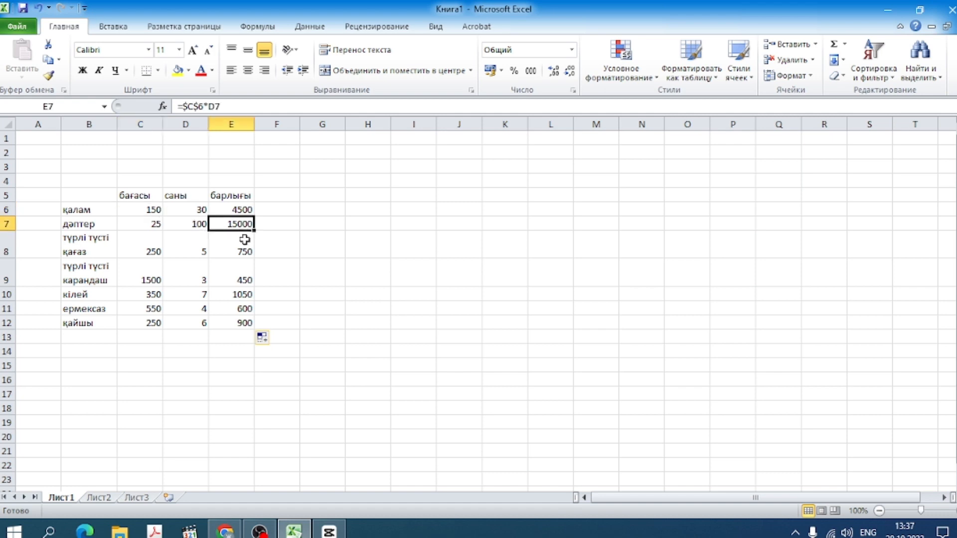
left_click(188, 252)
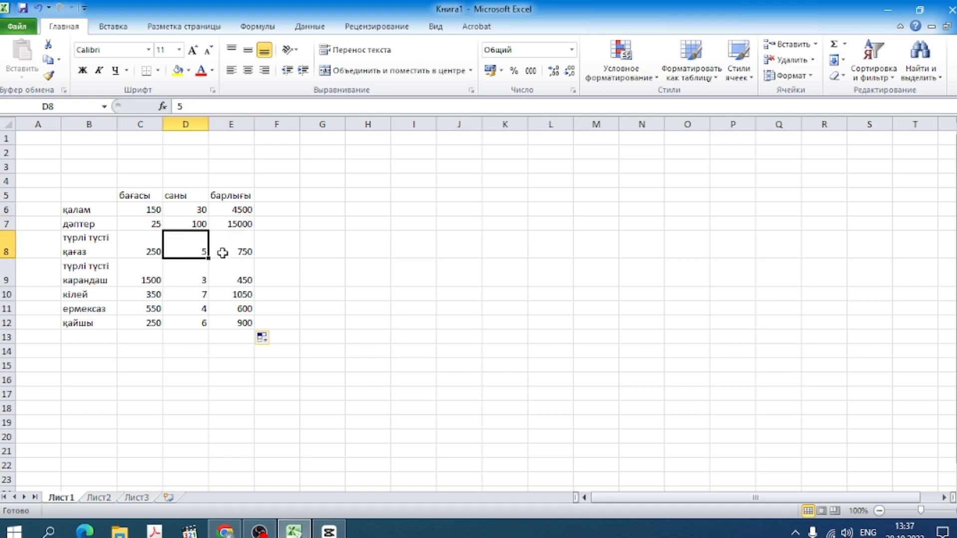
left_click(232, 253)
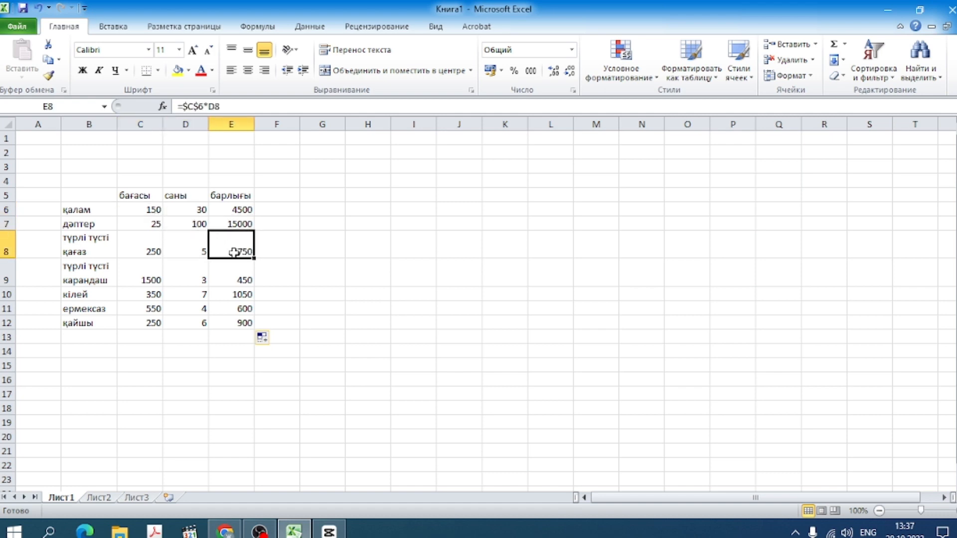
left_click(200, 278)
left_click(247, 281)
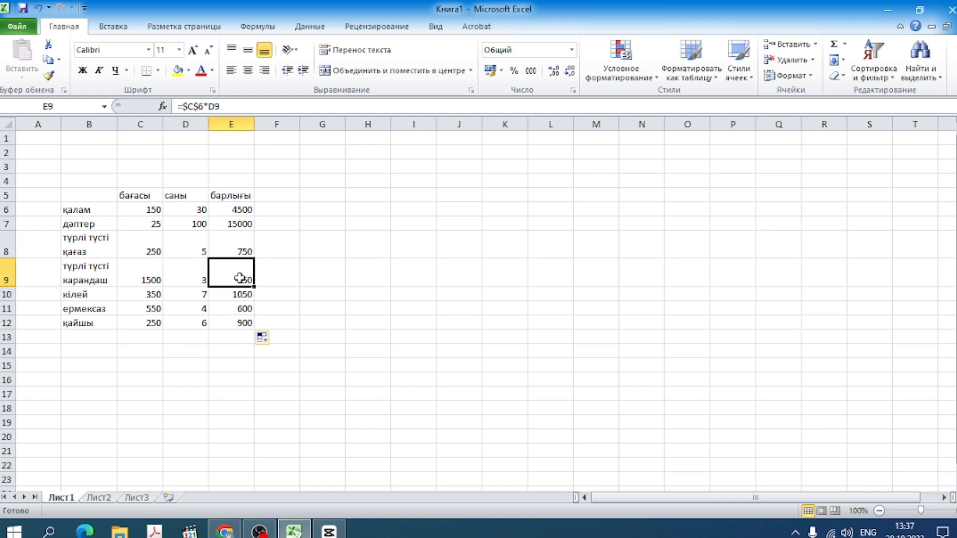
left_click(142, 211)
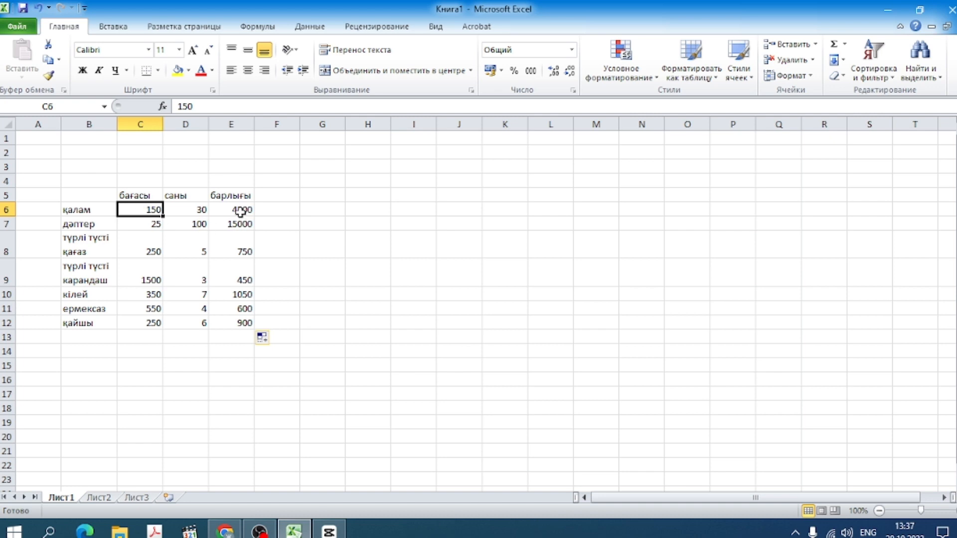
Clear all total formulas from cells E6 to E12.
left_click_drag(241, 210, 254, 324)
key("BackSpace")
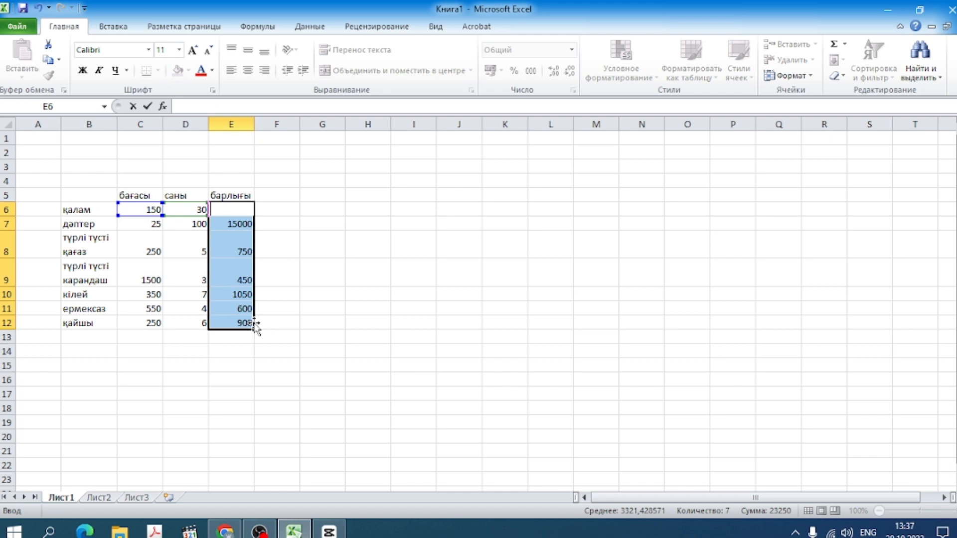
left_click(232, 223)
key("BackSpace")
left_click(241, 244)
key("BackSpace")
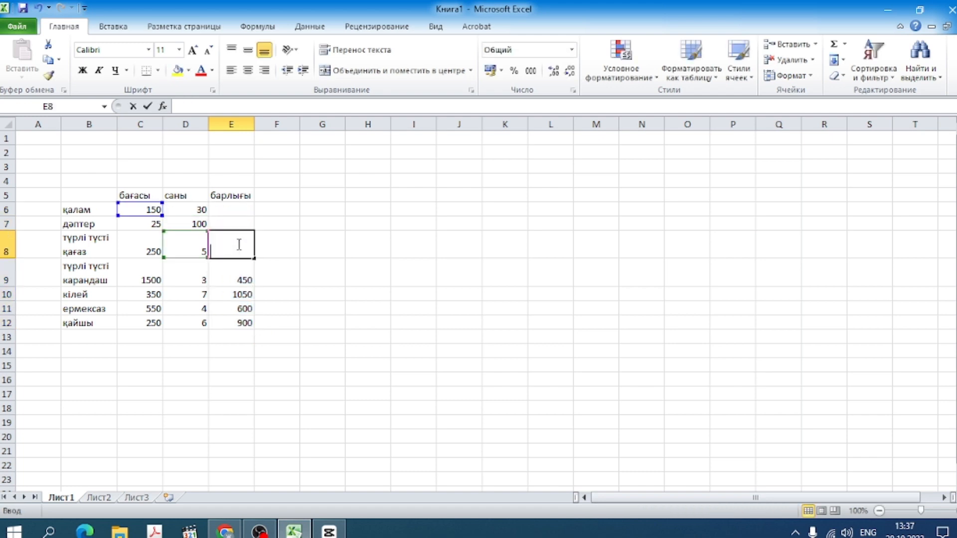
left_click(240, 274)
key("BackSpace")
left_click(241, 294)
key("BackSpace")
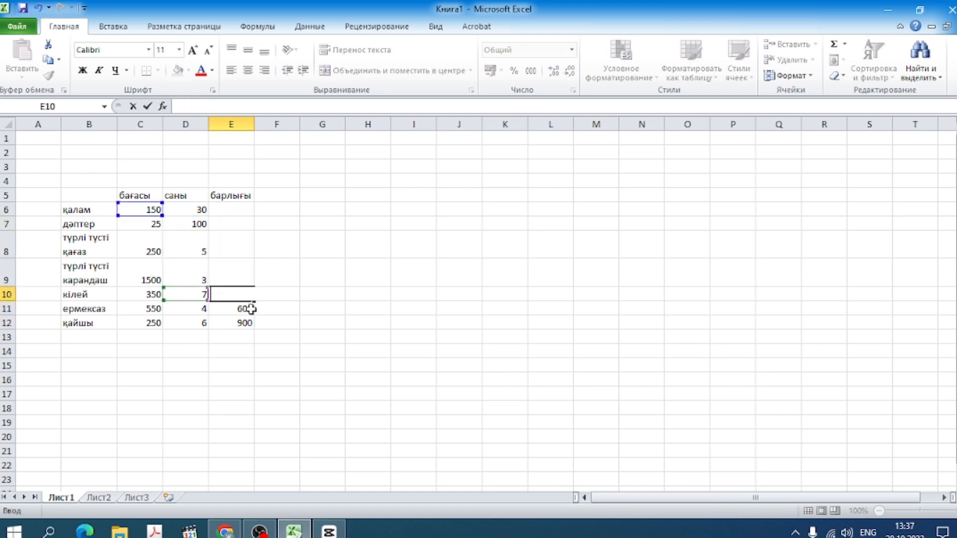
left_click(245, 309)
key("BackSpace")
left_click(249, 323)
key("BackSpace")
Enter =C$6*D6 in E6 with a row-absolute price reference and fill it down through E12.
left_click(232, 210)
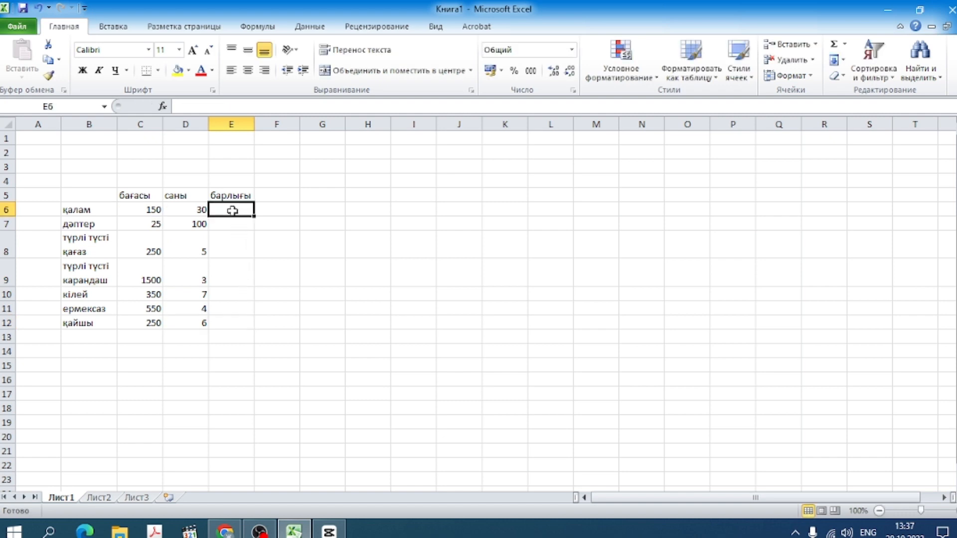
type("=")
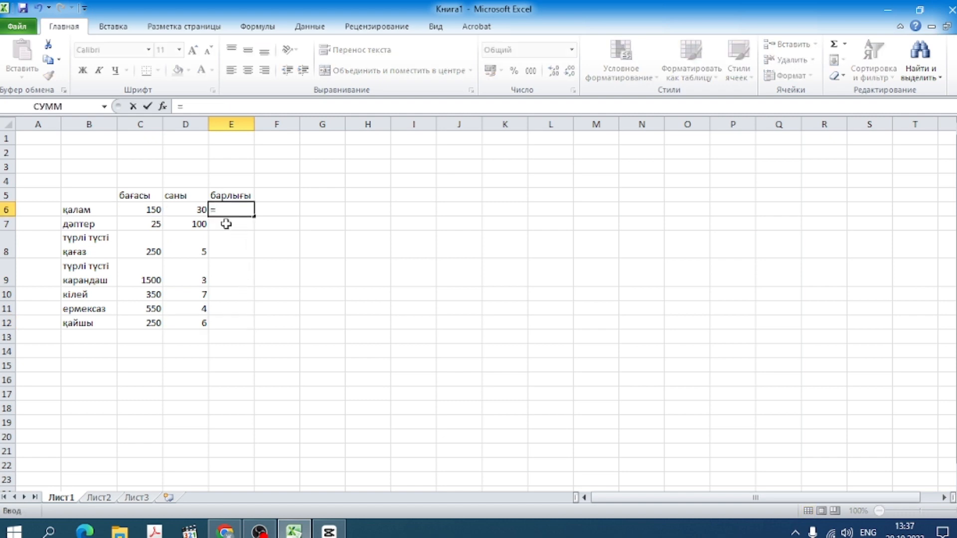
left_click(154, 210)
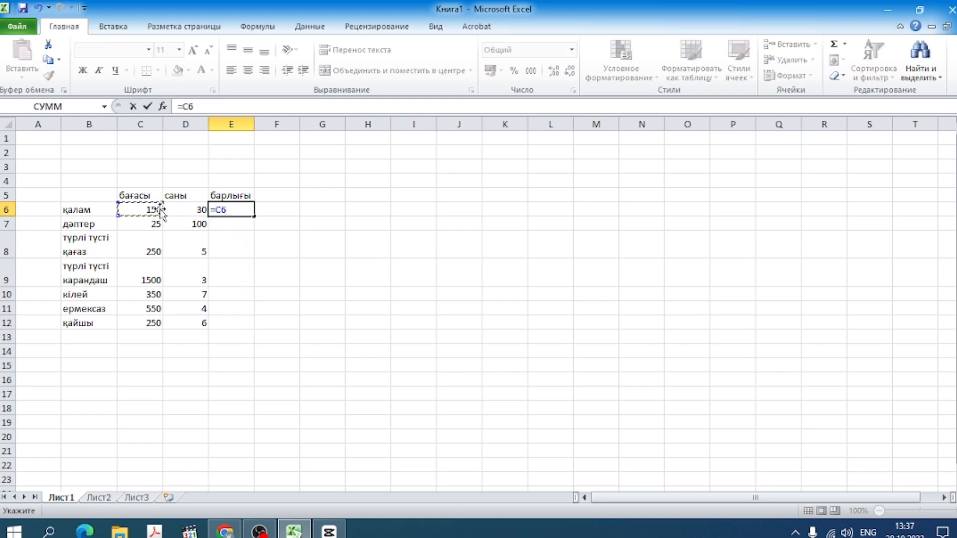
left_click(222, 210)
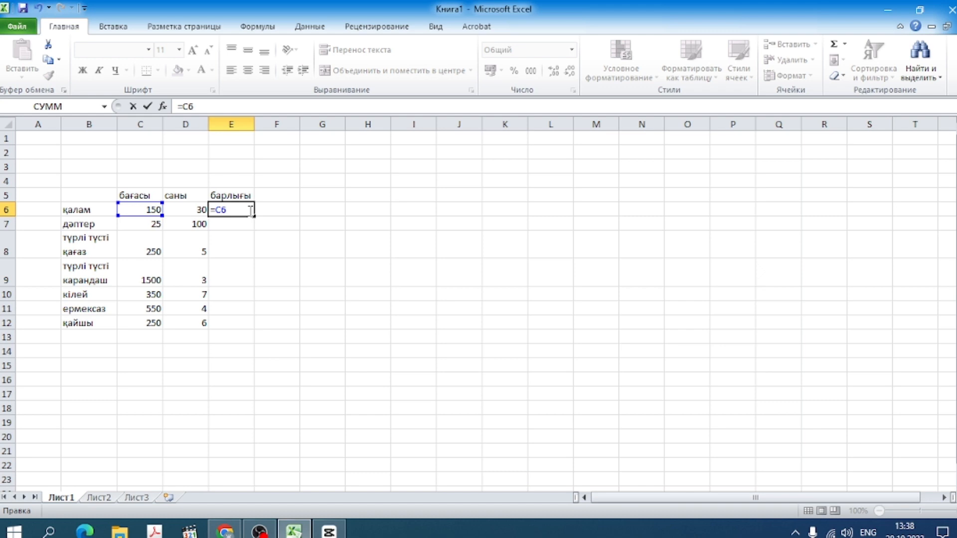
type("$6*")
left_click(187, 211)
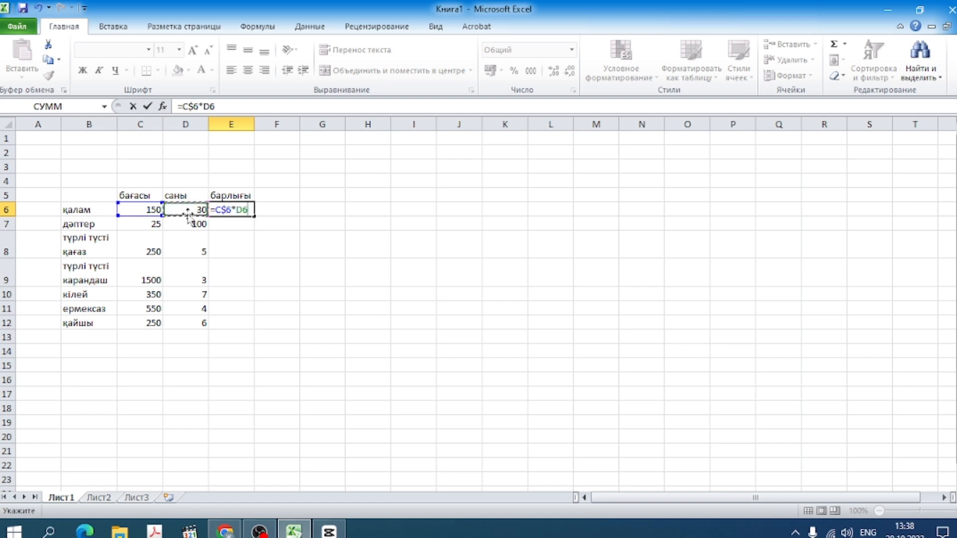
key("Return")
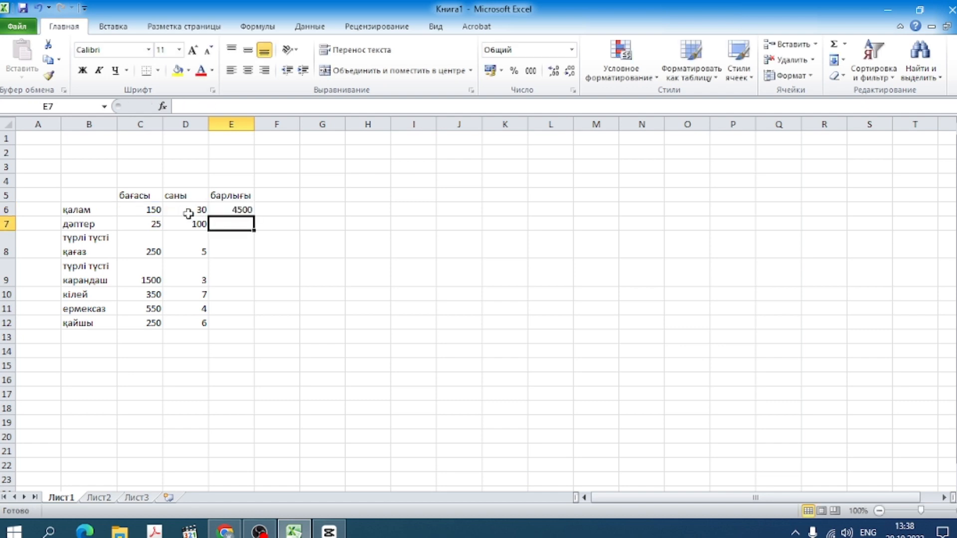
left_click(229, 210)
left_click_drag(253, 216, 254, 325)
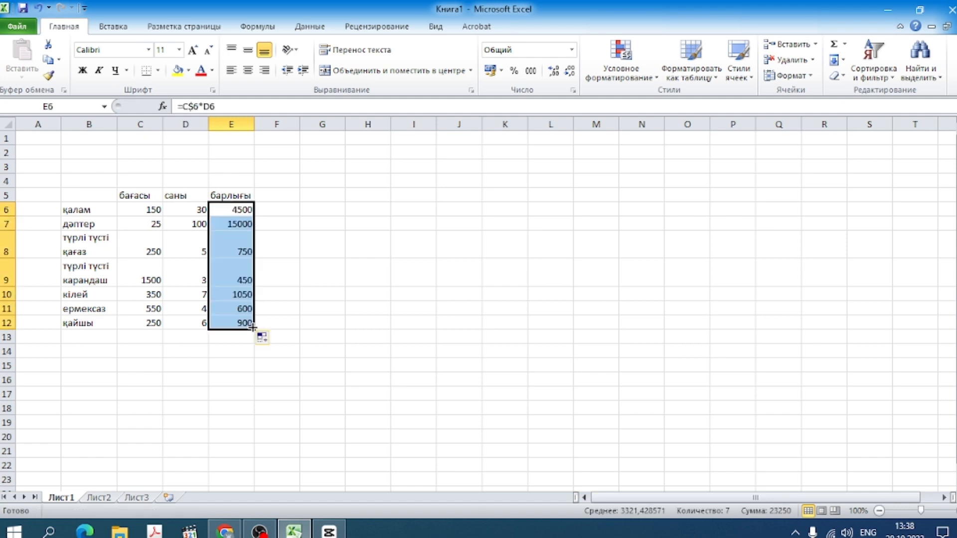
Examine the formulas in E7 and E8 against price cell C6 and quantity cells D7 and D8.
left_click(141, 211)
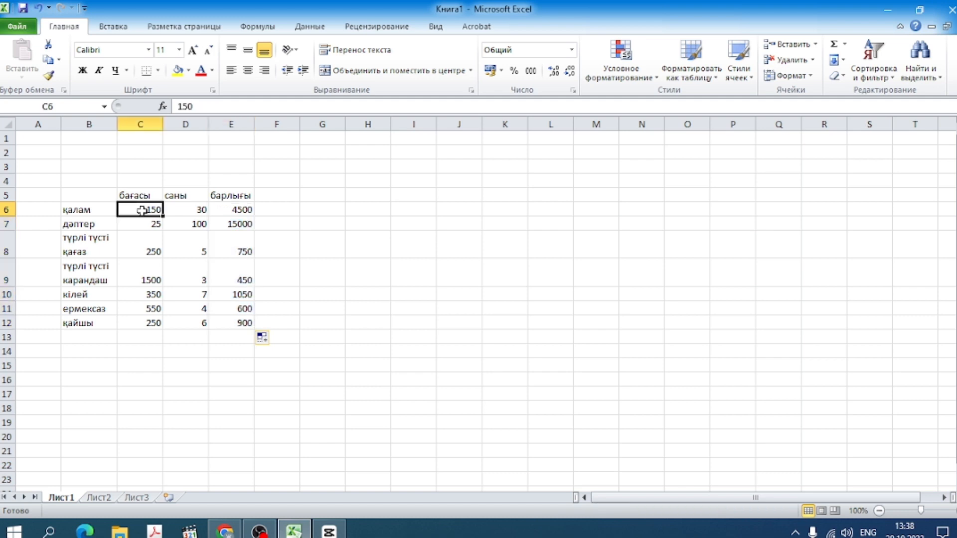
left_click(192, 224)
left_click(221, 224)
left_click(143, 208)
left_click(193, 249)
left_click(238, 252)
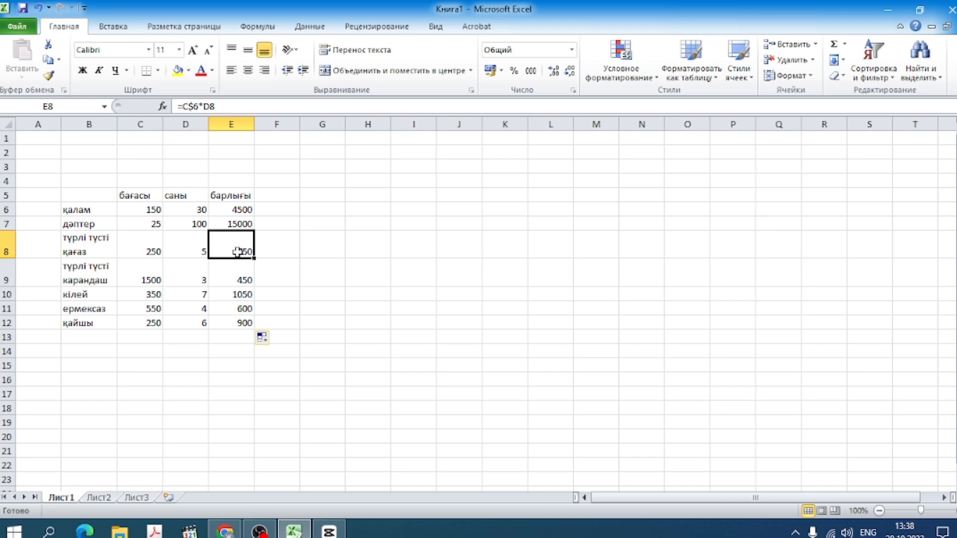
Clear the row-absolute total formulas from cells E6 to E12.
left_click_drag(247, 210, 243, 328)
key("BackSpace")
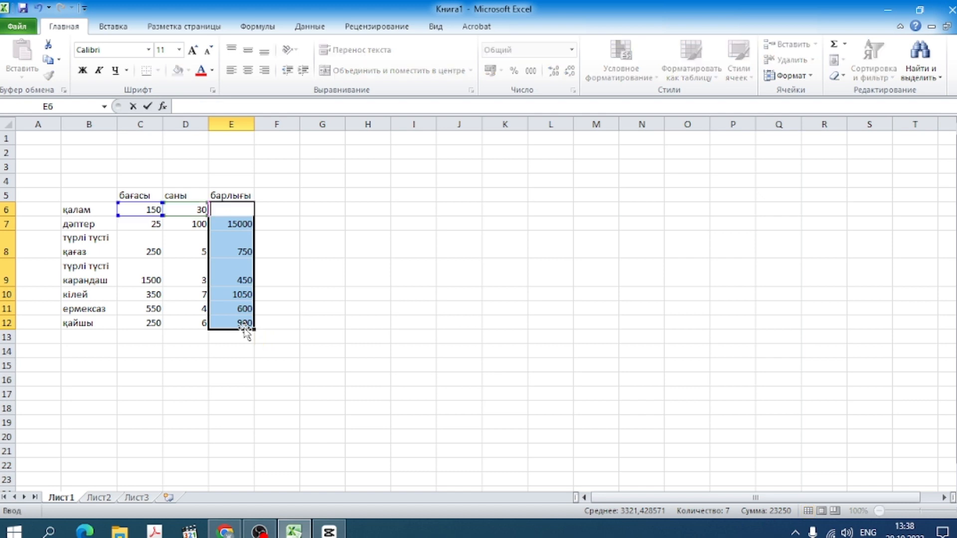
left_click(233, 221)
key("BackSpace")
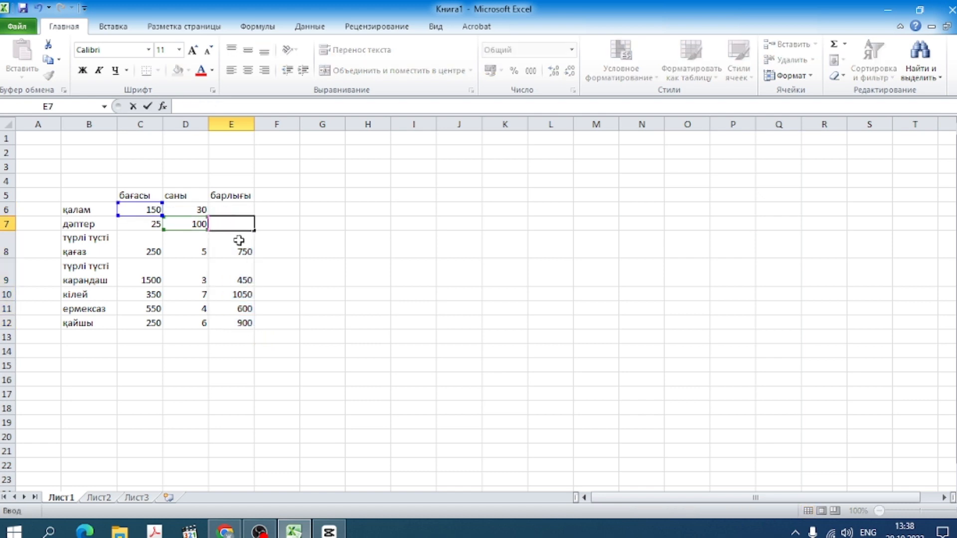
left_click(238, 240)
key("BackSpace")
left_click(244, 272)
key("BackSpace")
left_click(245, 294)
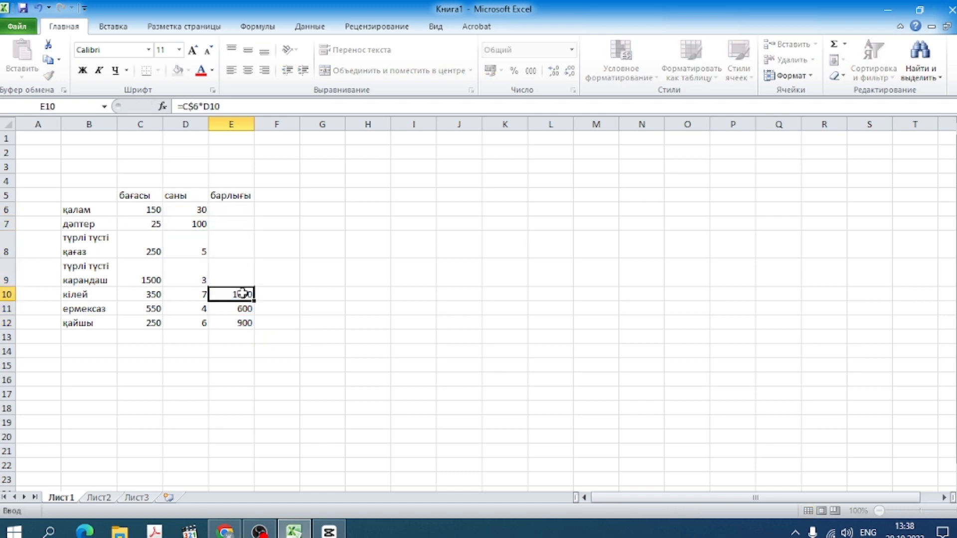
key("BackSpace")
left_click(249, 308)
key("BackSpace")
left_click(247, 323)
key("BackSpace")
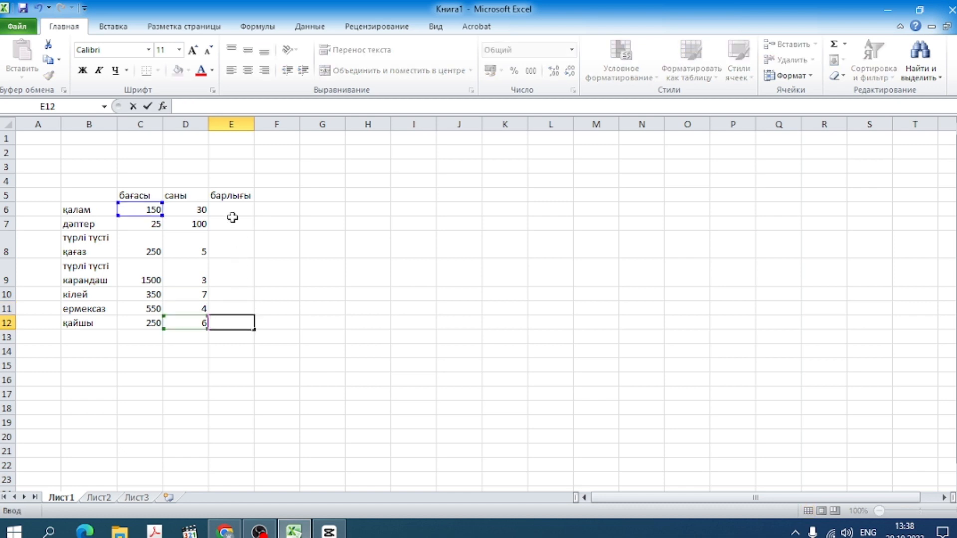
Enter =$C6*D6 in E6 with a column-absolute price reference and fill it down through E12.
left_click(232, 214)
type("=")
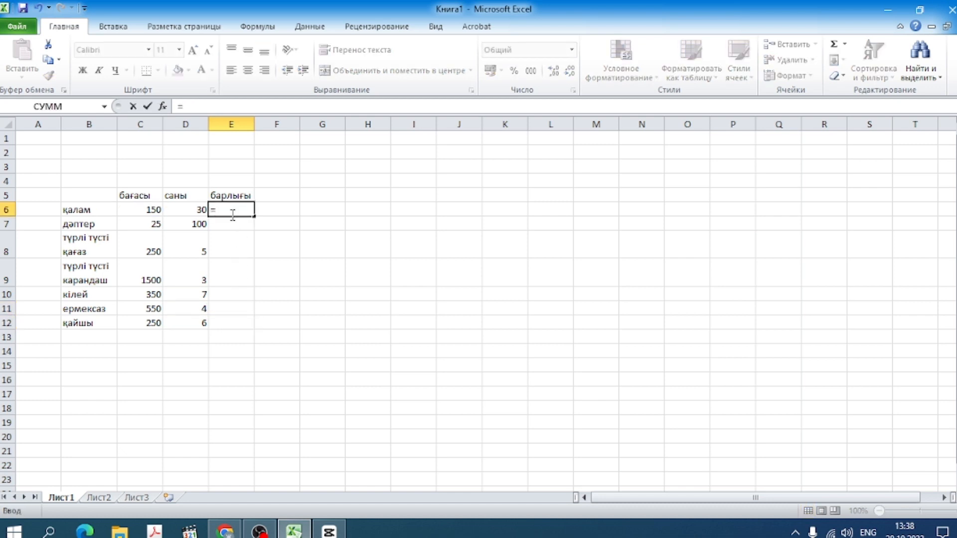
left_click(143, 209)
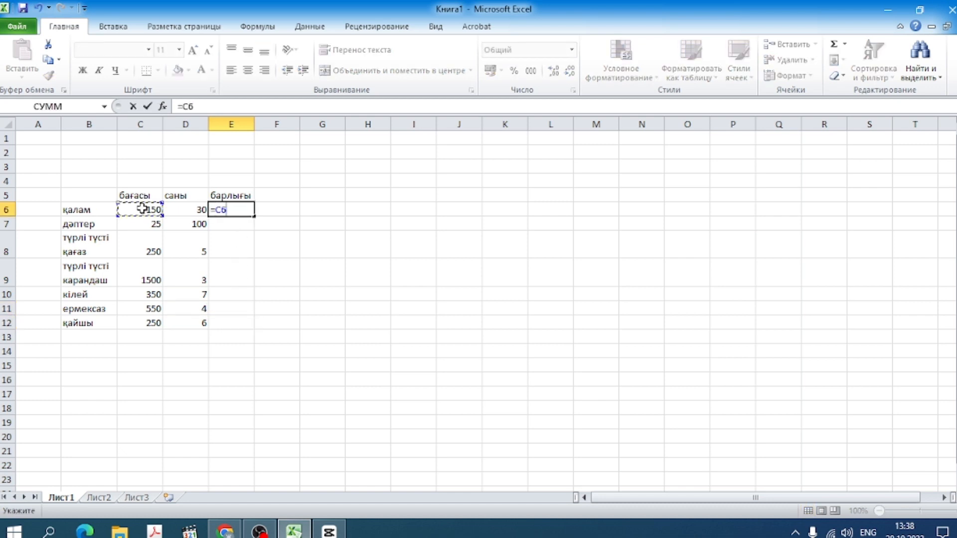
left_click(216, 209)
type("$C6")
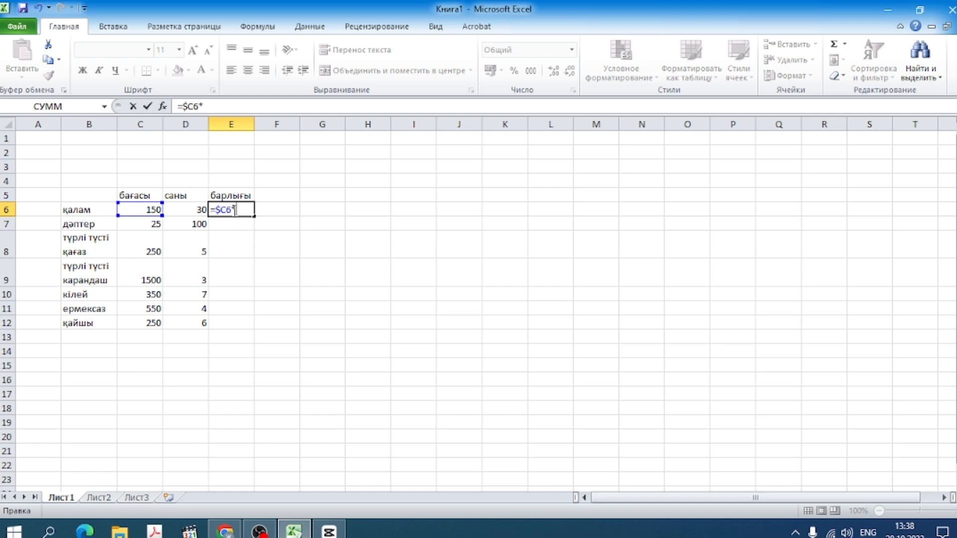
type("*")
left_click(200, 209)
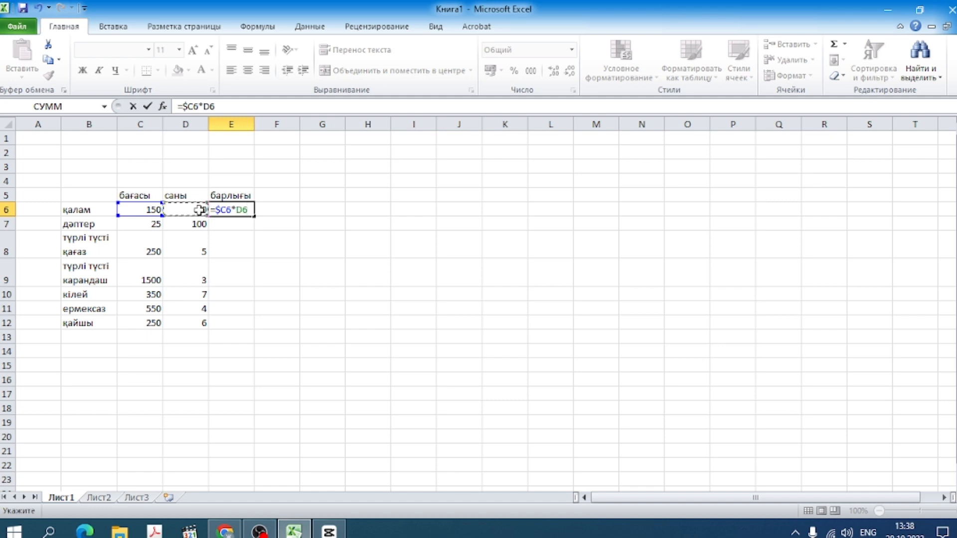
key("Return")
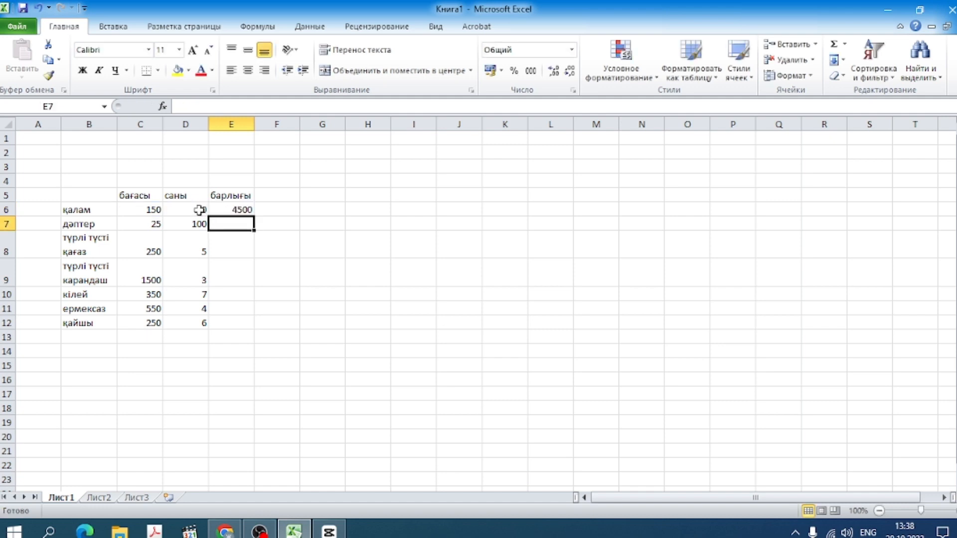
left_click(229, 212)
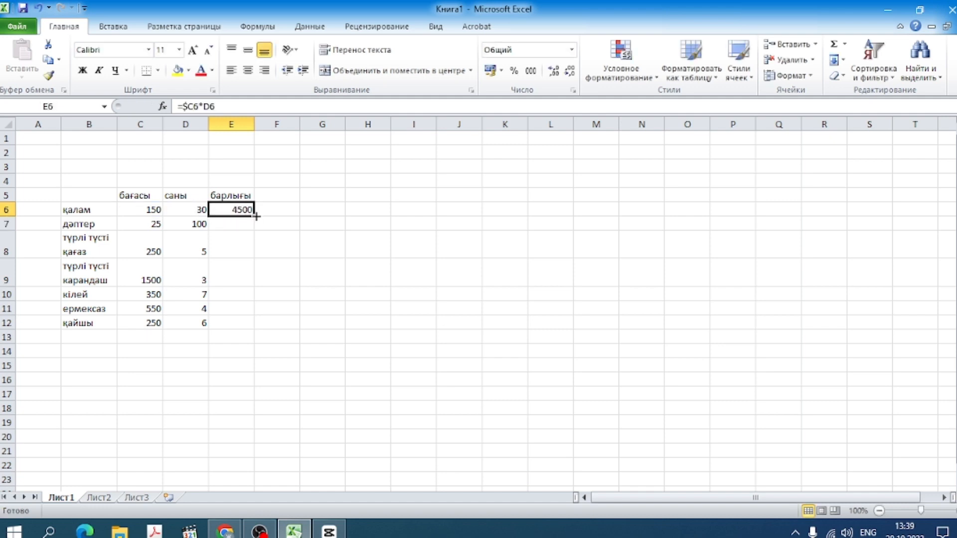
left_click_drag(256, 216, 256, 329)
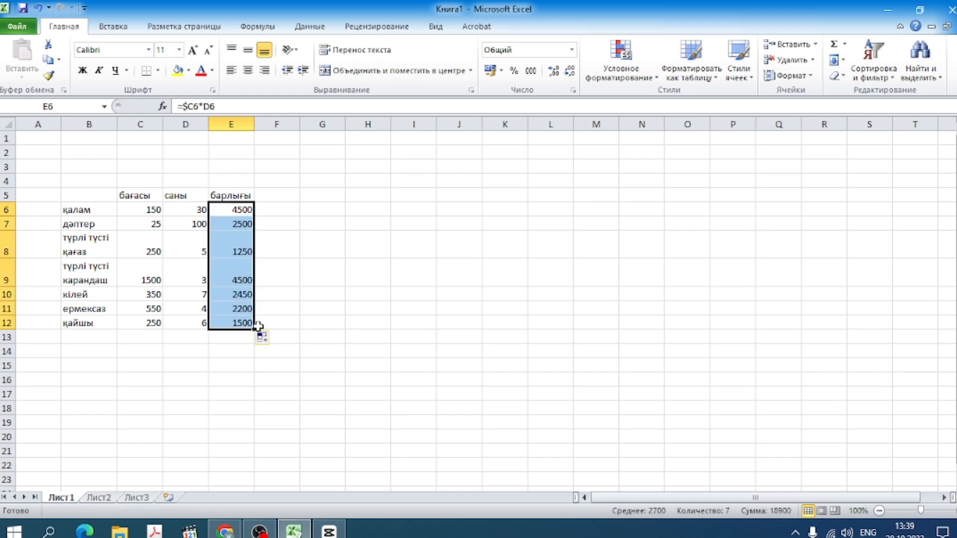
Examine the total formulas in E7 to E9 against the price and quantity cells of their own rows.
left_click(147, 227)
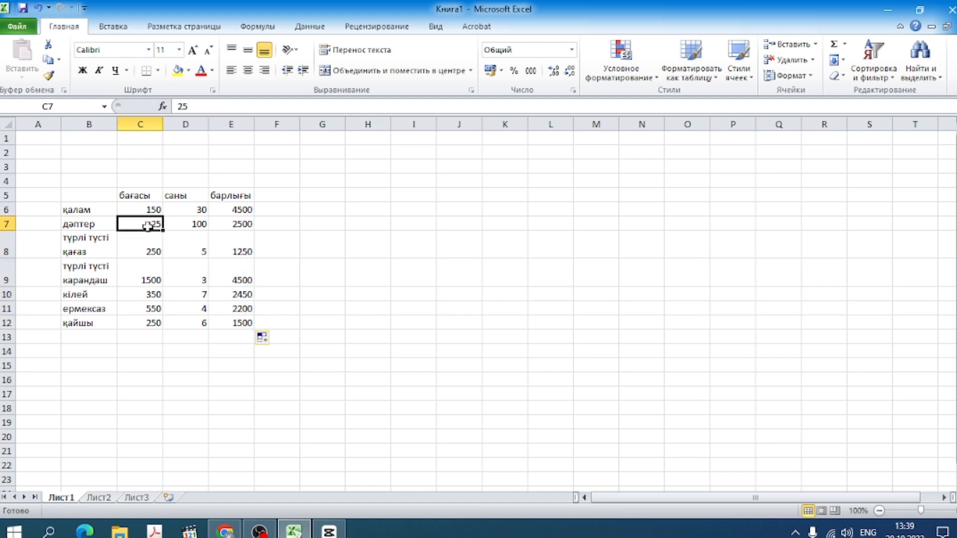
left_click(194, 225)
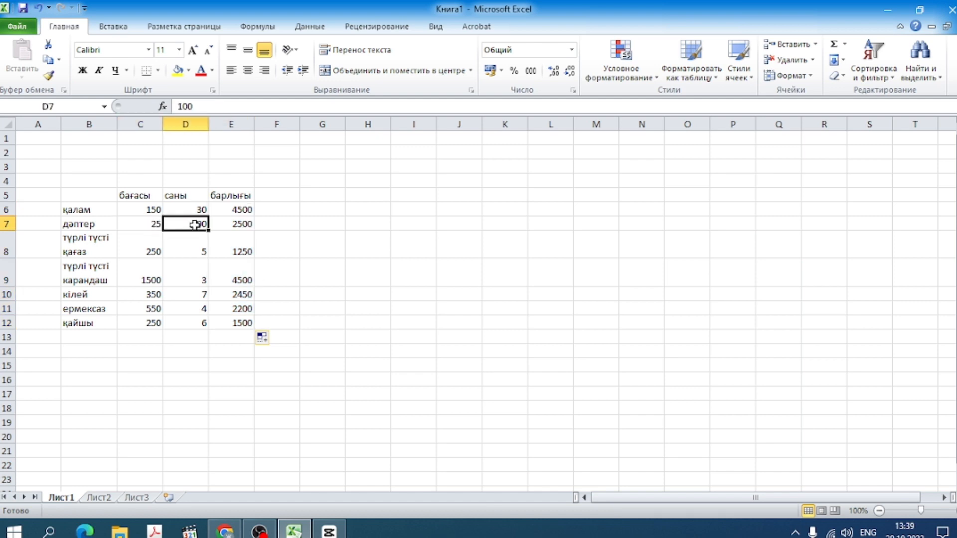
left_click(244, 224)
left_click(194, 251)
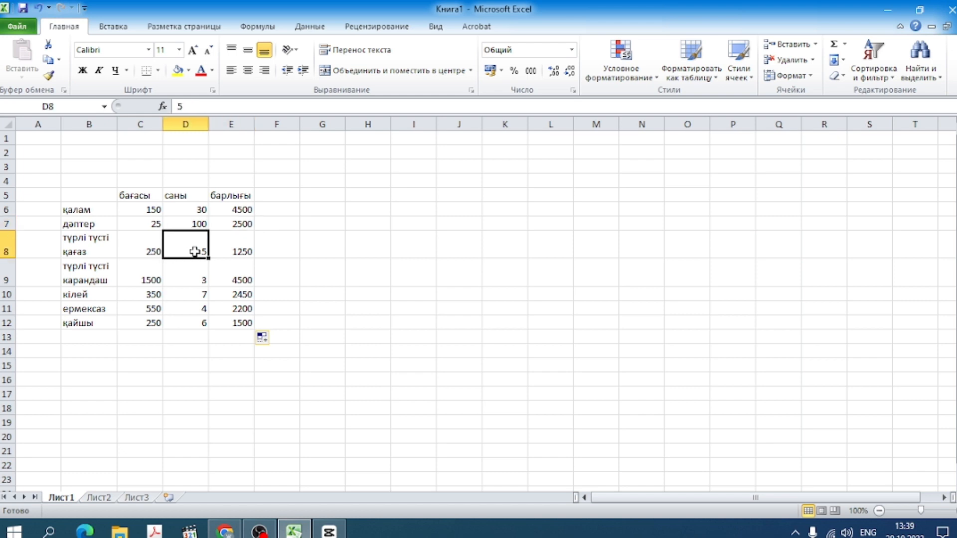
left_click(236, 251)
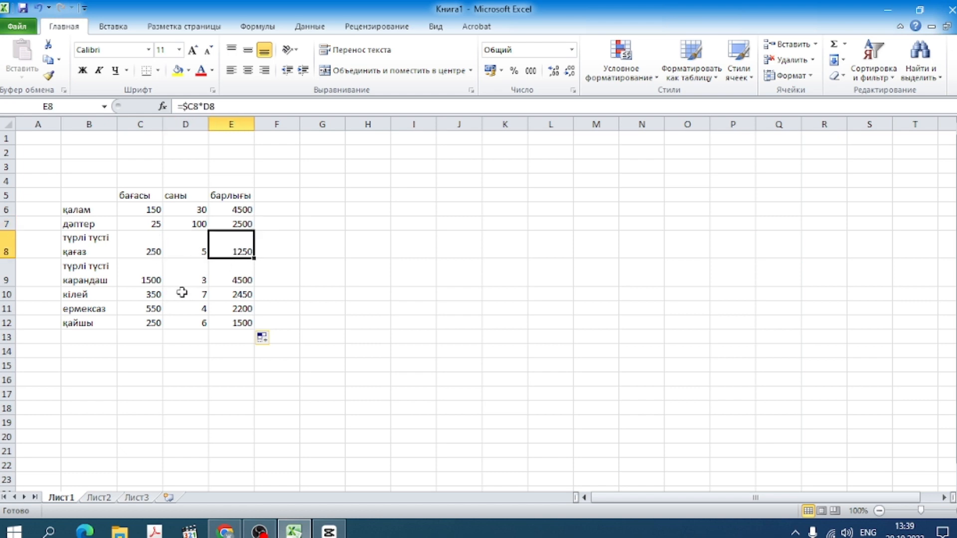
left_click(145, 280)
left_click(194, 280)
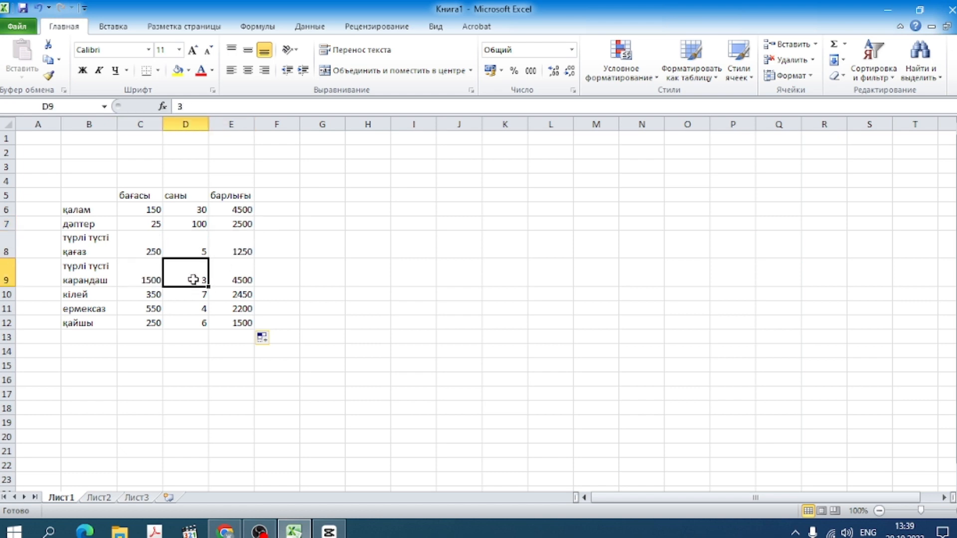
left_click(236, 280)
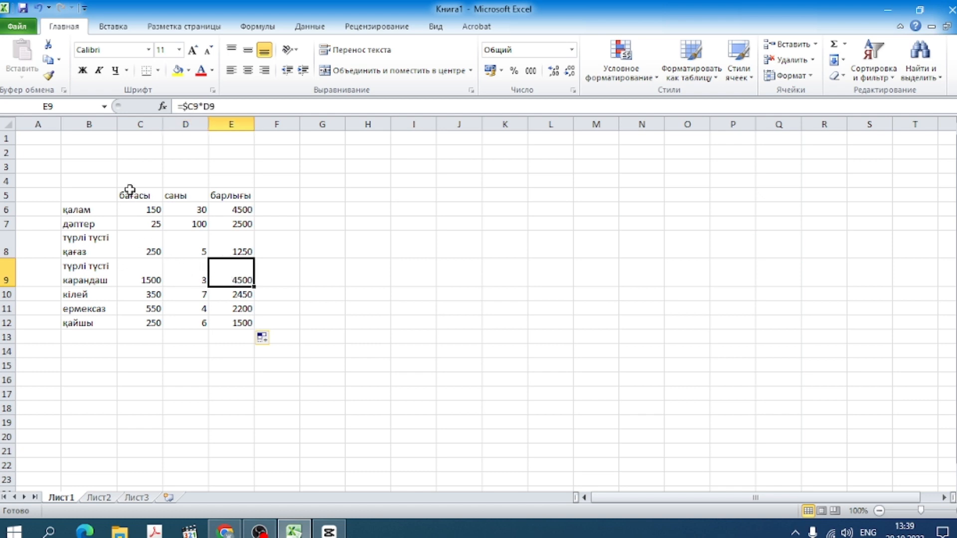
Compare price cells C6 to C8 with the references used in total formulas E6, E8, E9 and E11.
left_click(142, 210)
left_click(145, 227)
left_click(147, 244)
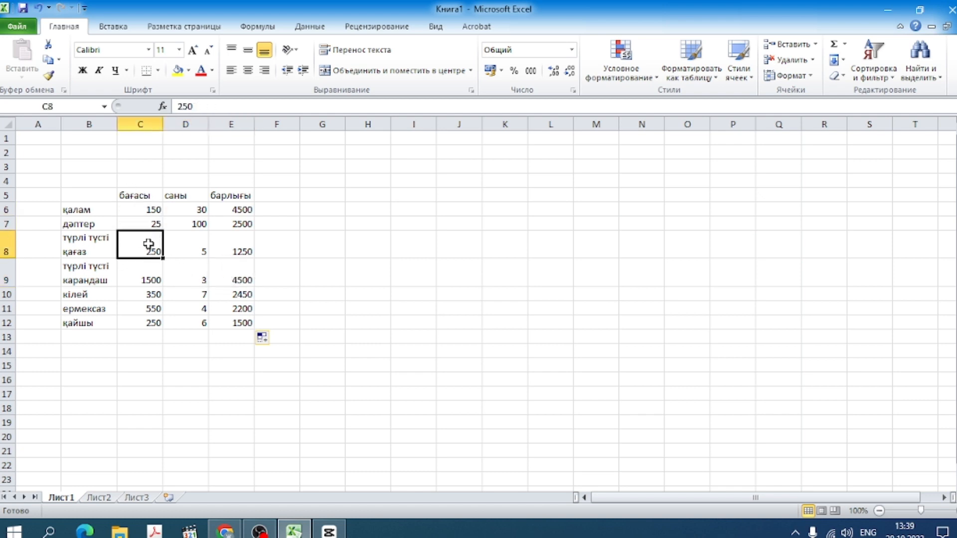
left_click(246, 209)
left_click(249, 234)
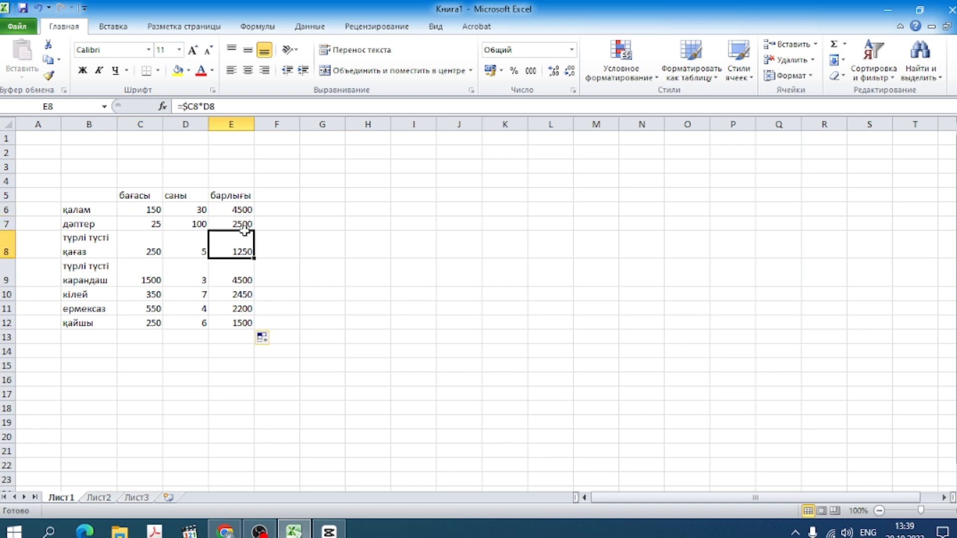
left_click(250, 276)
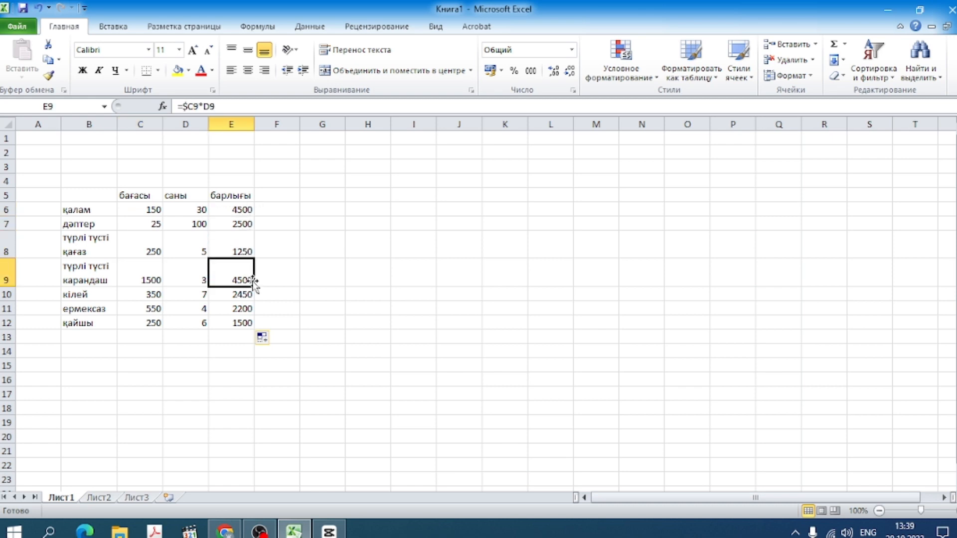
left_click(240, 308)
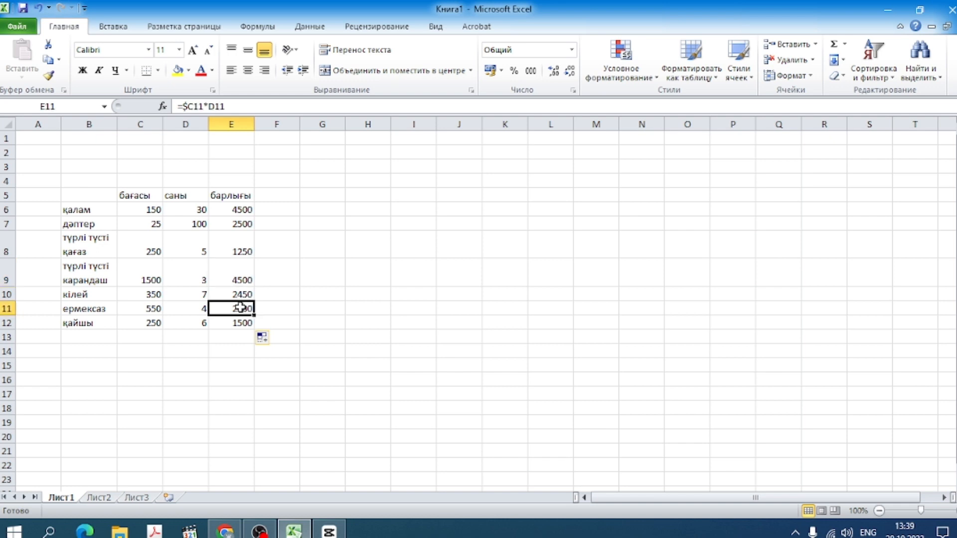